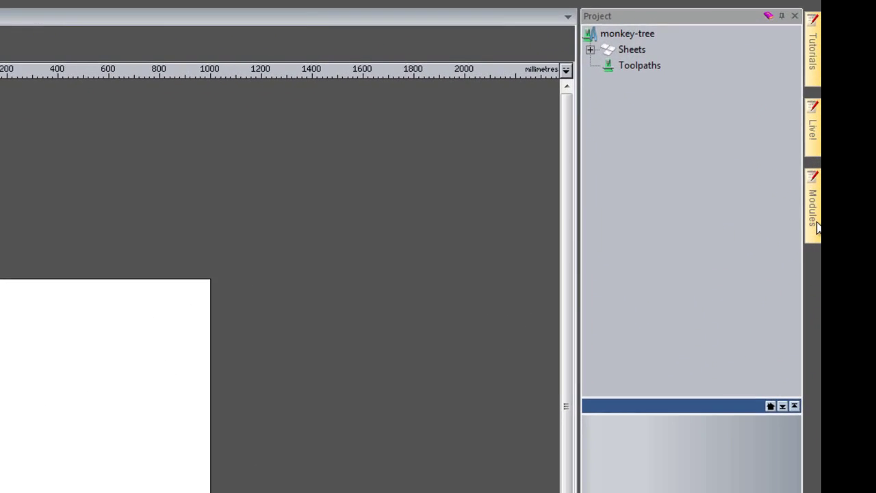
- Box-select both tree designs, their stands and the six monkey shapes on the sheet
click(843, 184)
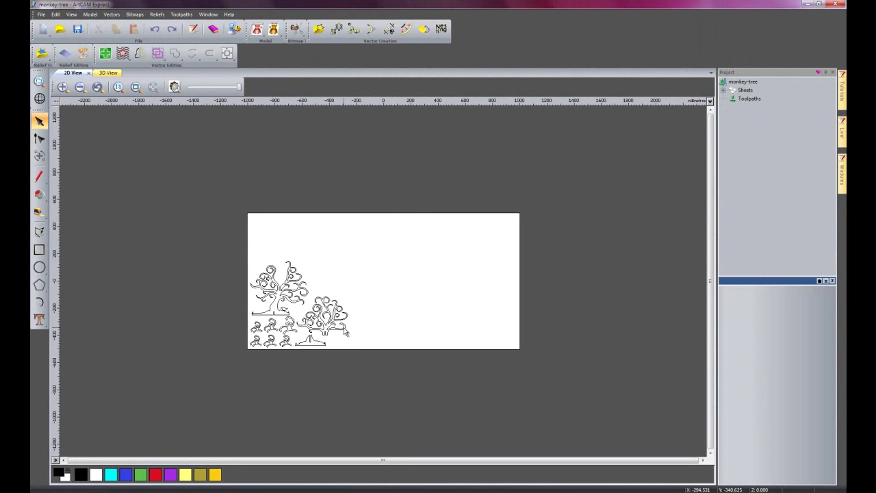
scroll(334, 325, up, 1)
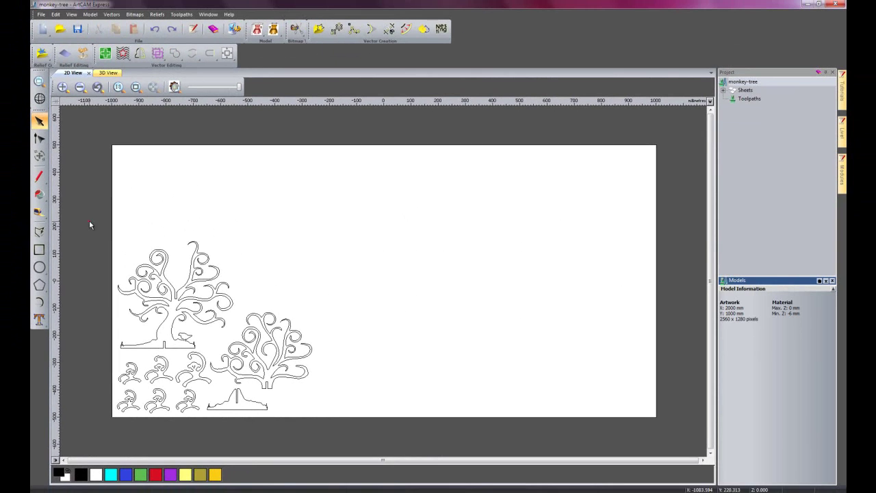
drag(89, 225, 388, 459)
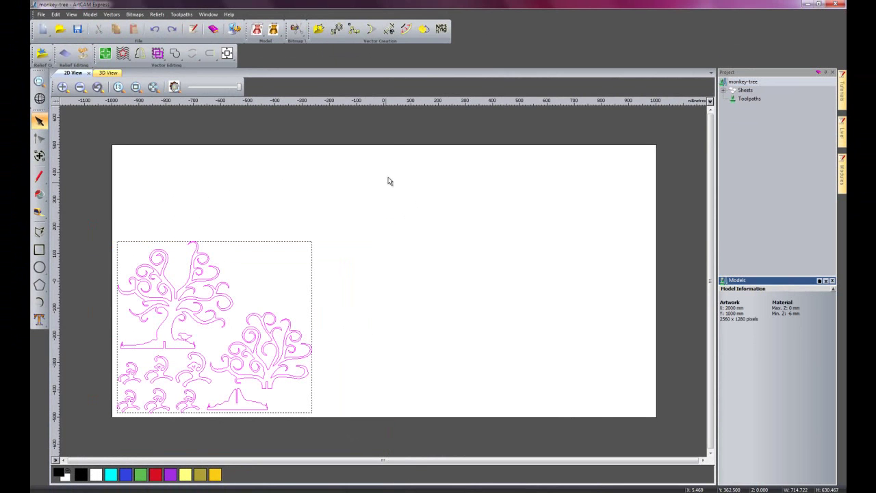
- Group the parts' inner and outer shapes for nesting, keeping the 3 mm tool diameter
click(441, 28)
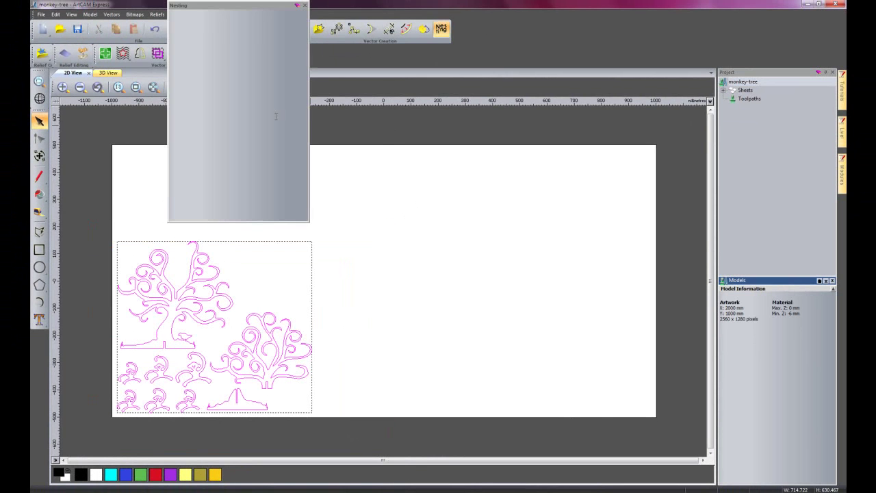
drag(223, 7, 705, 134)
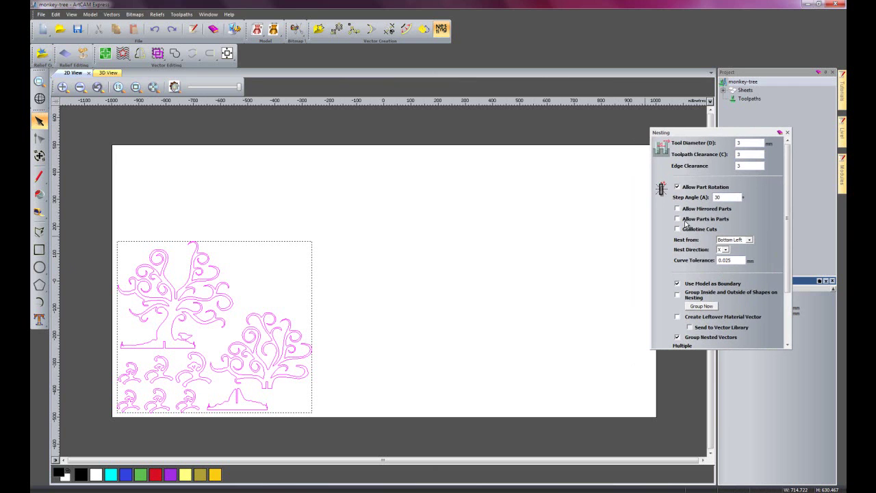
click(700, 307)
click(385, 328)
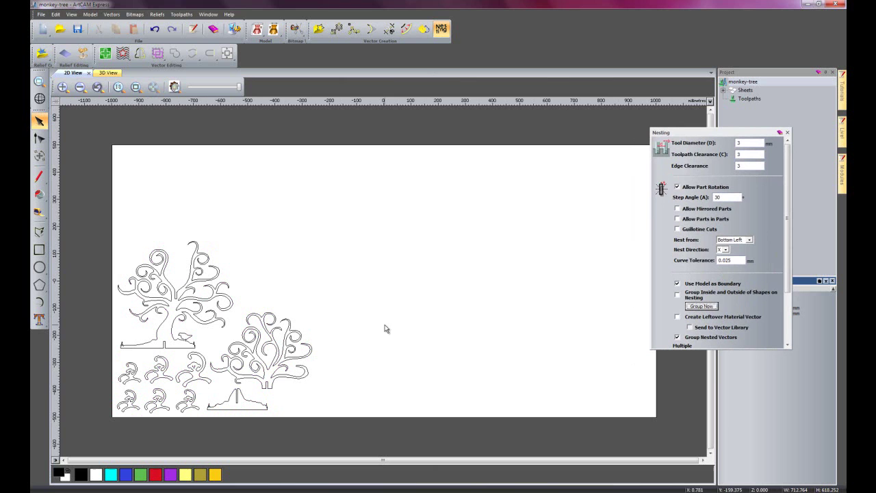
click(208, 382)
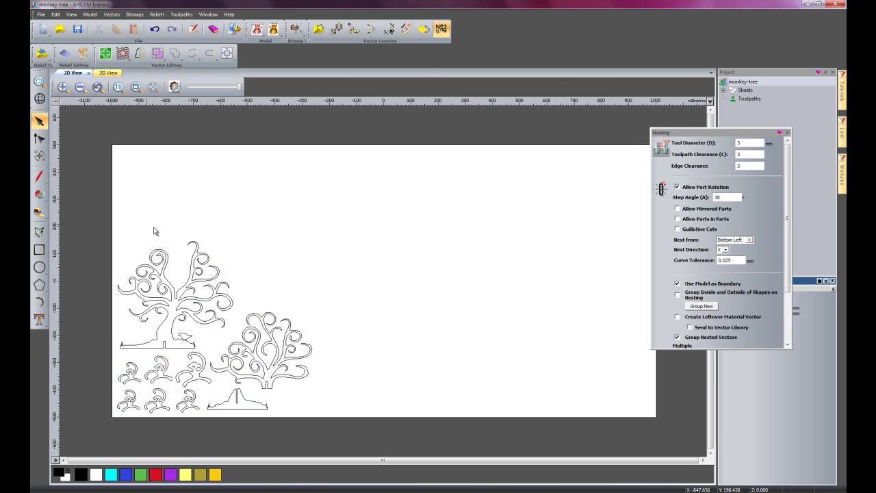
- Reselect all parts and nest seven copies of each across the 2000×1000 mm sheet
drag(94, 205, 366, 430)
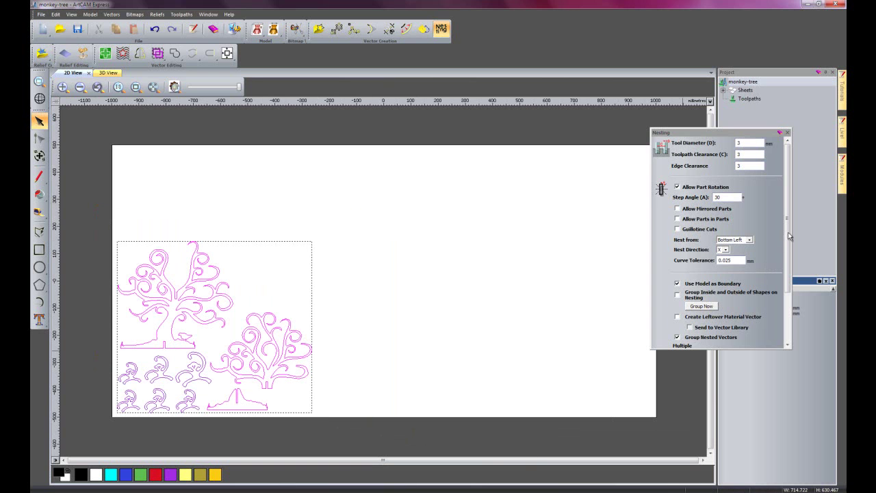
drag(789, 223, 790, 323)
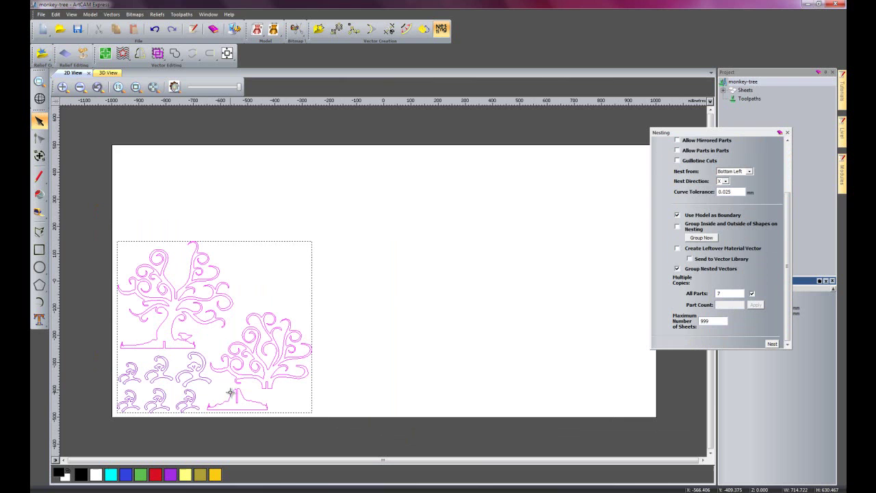
click(771, 343)
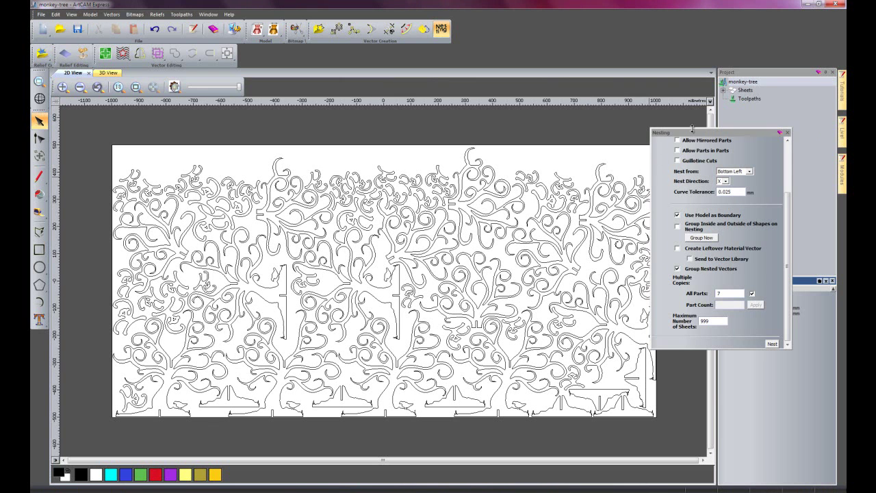
- Review the Nesting panel settings, then close the panel, leaving the packed sheet visible
drag(695, 133, 710, 124)
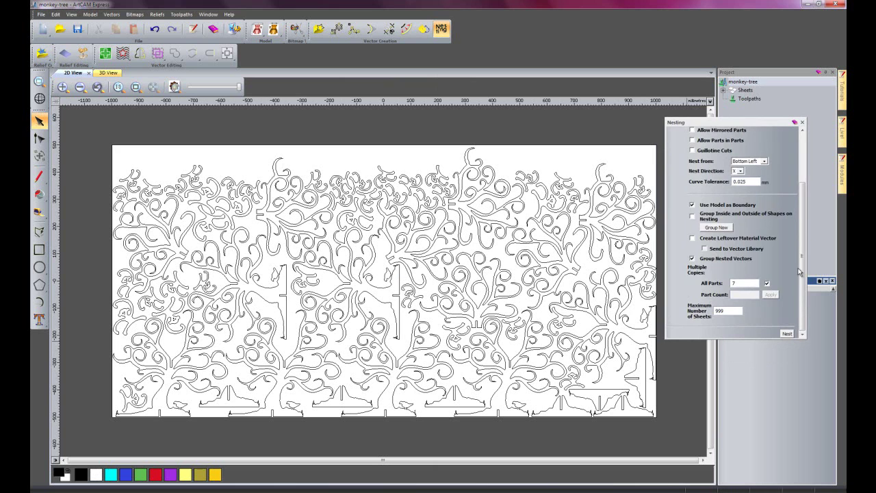
drag(802, 270, 806, 211)
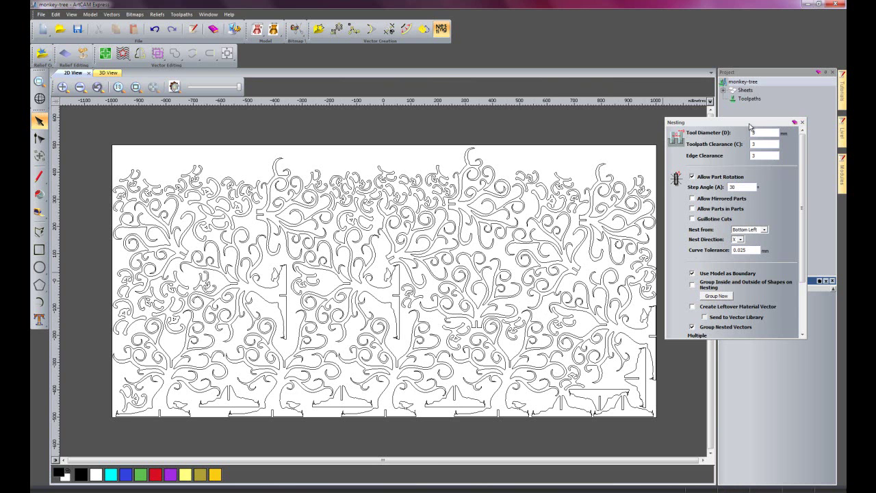
drag(750, 123, 763, 134)
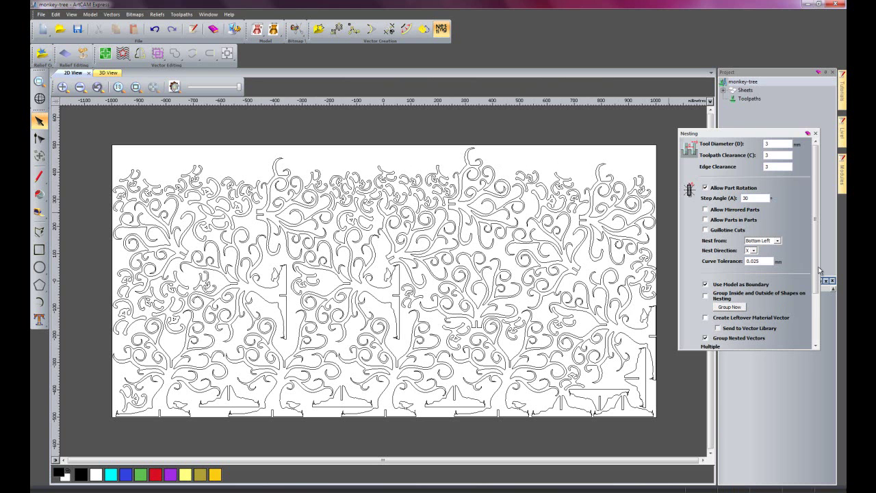
scroll(818, 287, down, 1)
scroll(818, 288, down, 3)
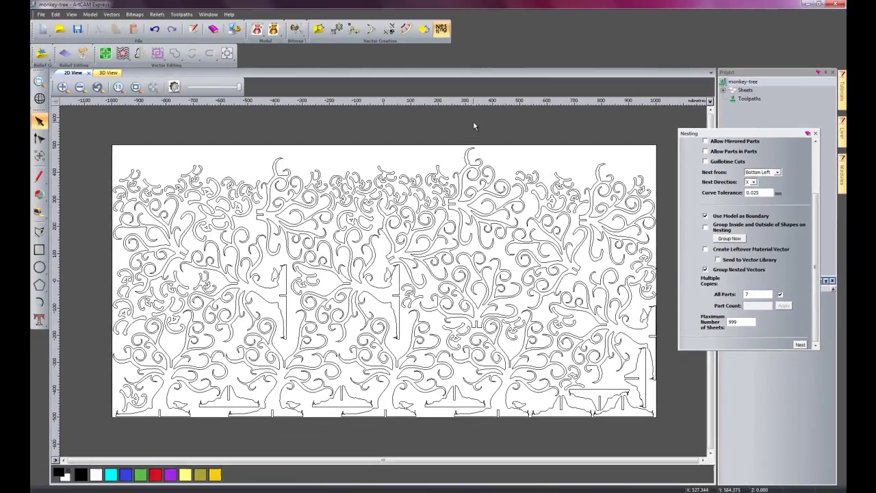
click(815, 133)
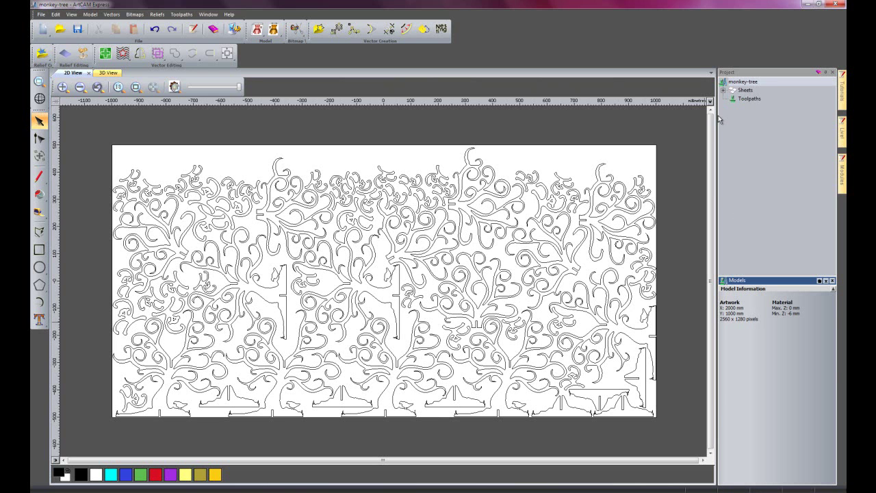
- Calculate an outside Profile toolpath with End Mill 3 mm around all part outlines
click(746, 100)
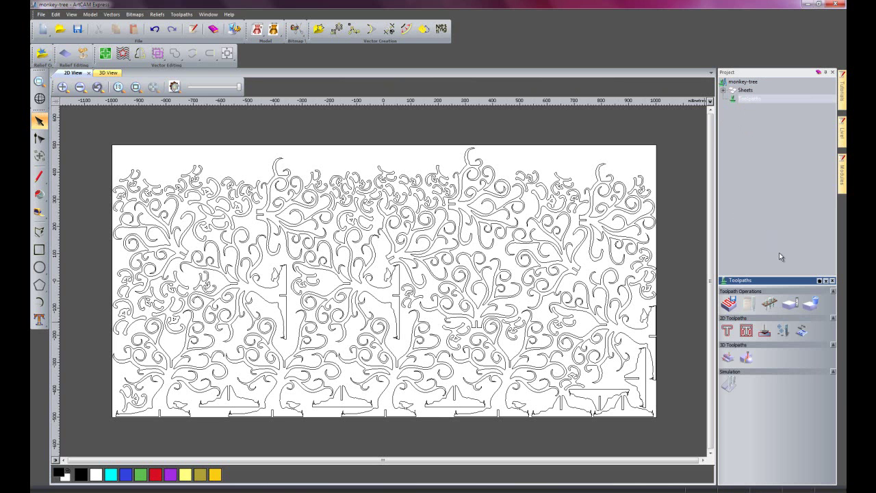
click(730, 334)
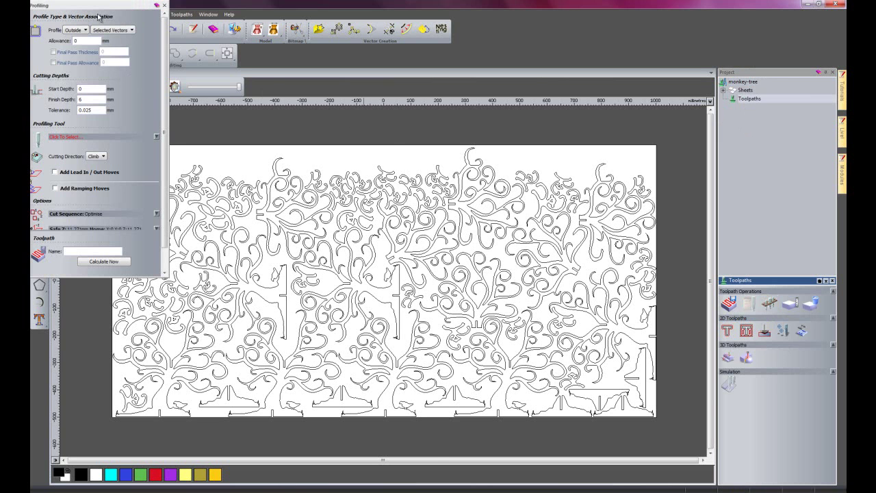
drag(94, 5, 780, 283)
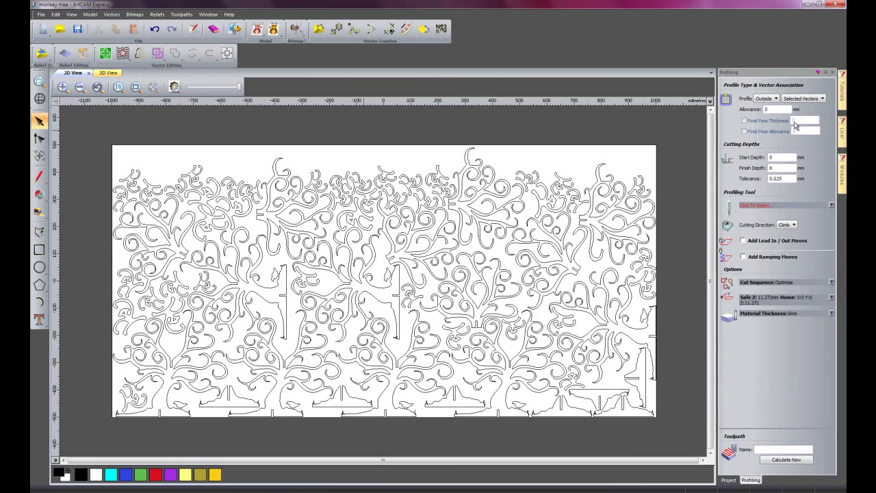
click(756, 205)
drag(419, 208, 419, 215)
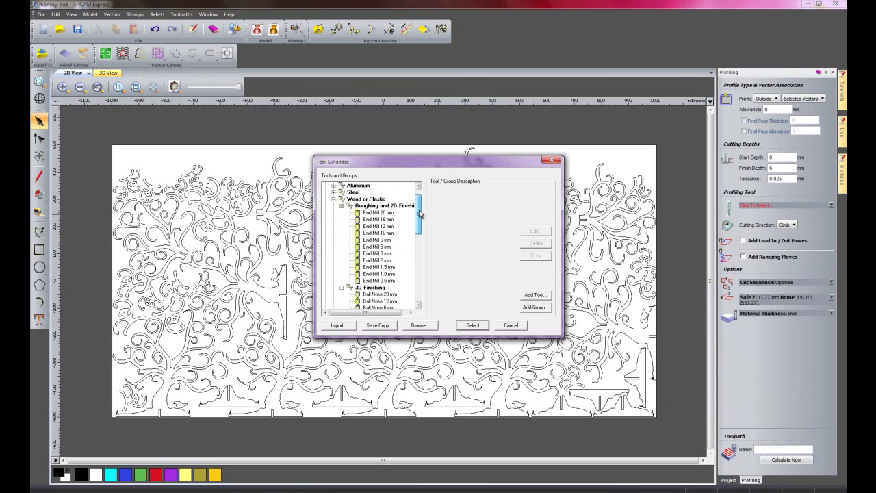
double_click(387, 263)
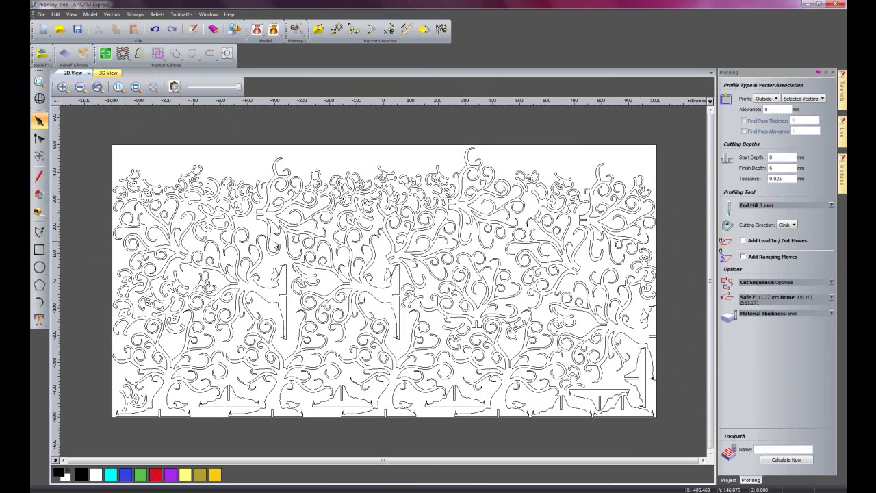
click(275, 244)
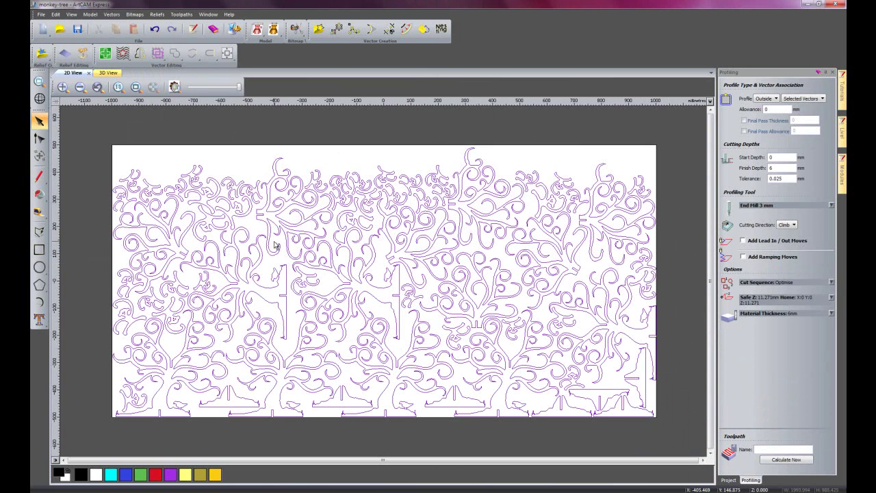
click(805, 460)
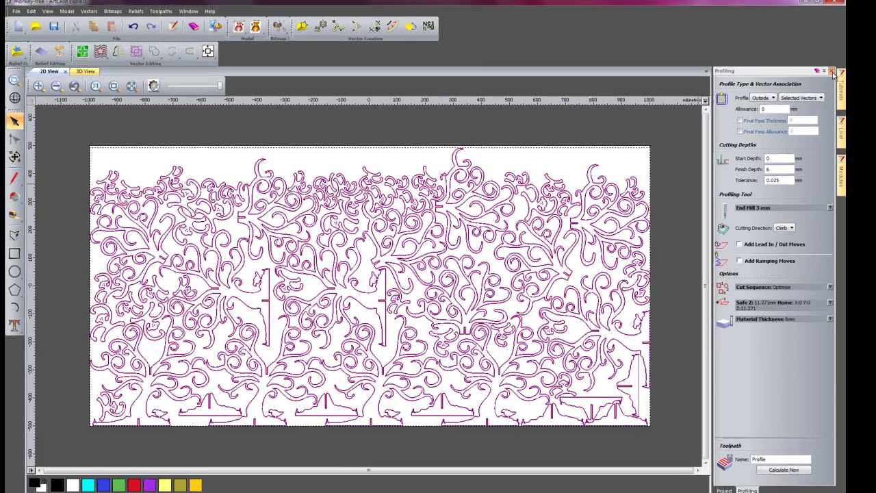
- Reopen the End Mill 3 mm Profile toolpath from the Toolpaths list for editing
click(833, 74)
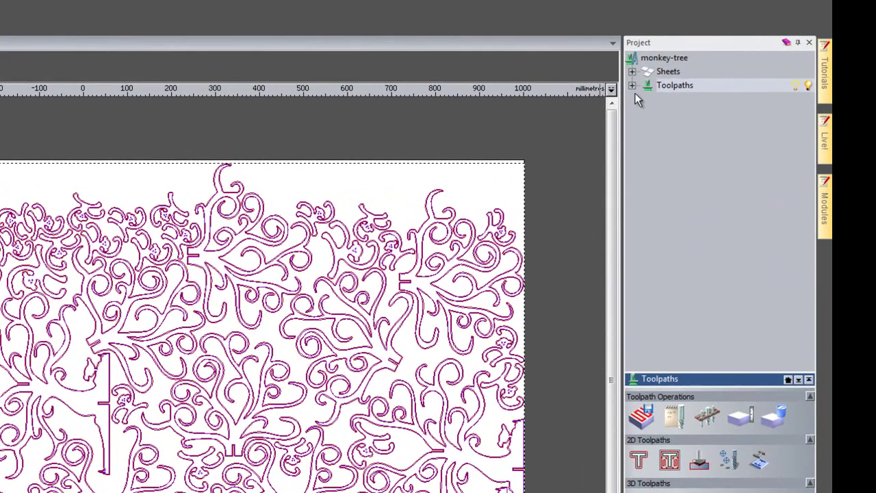
click(632, 86)
click(648, 100)
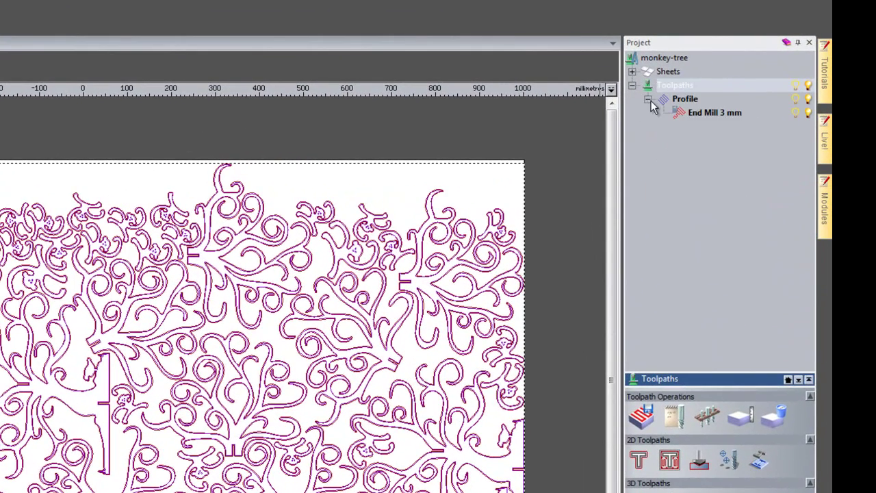
double_click(688, 109)
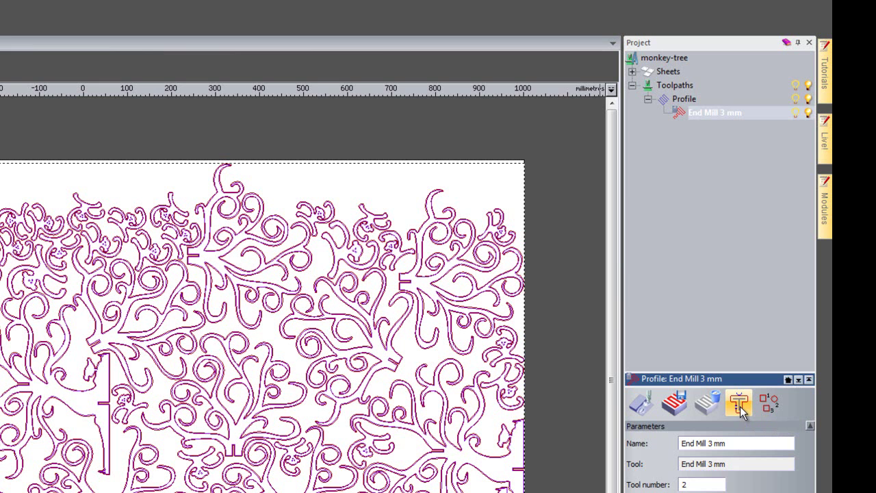
- Set bridge length 3 mm and thickness 2.5 mm, then create bridges on all profiles
click(740, 406)
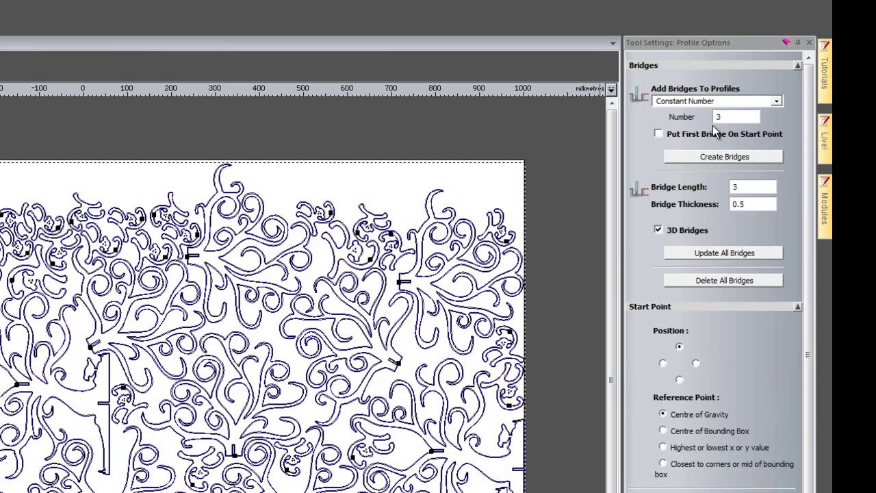
key(Tab)
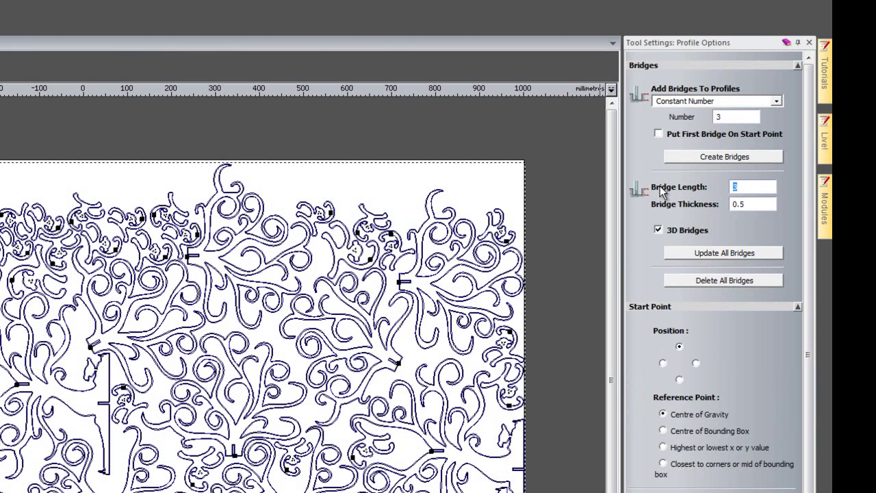
text(5)
key(BackSpace)
text(3)
key(Tab)
text(2.5)
click(697, 255)
click(705, 158)
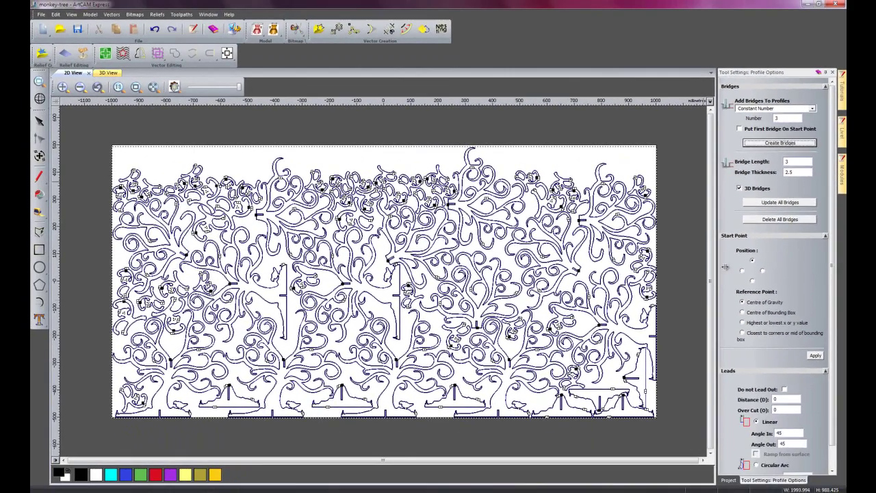
- Run Simulate Toolpath on the End Mill 3 mm profile toolpath
click(728, 480)
right_click(753, 108)
click(778, 154)
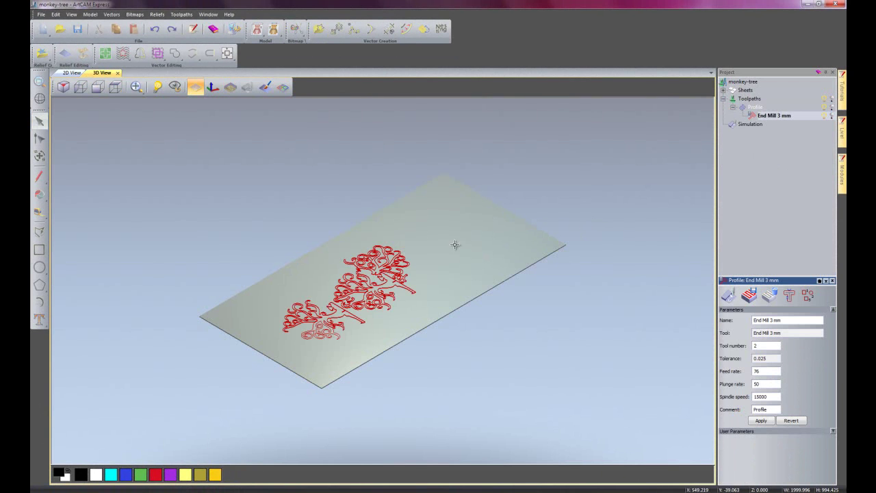
- Rotate, zoom and view the simulated sheet from above to inspect the cut parts
drag(476, 292, 368, 412)
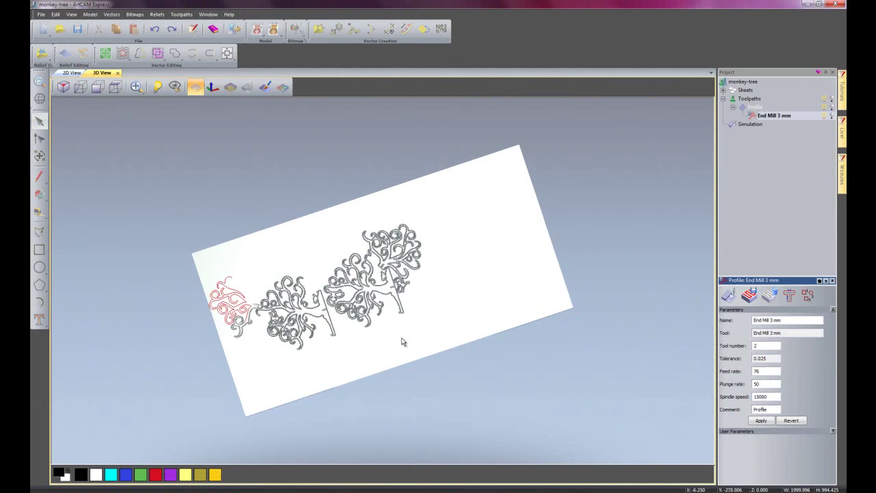
scroll(401, 339, up, 3)
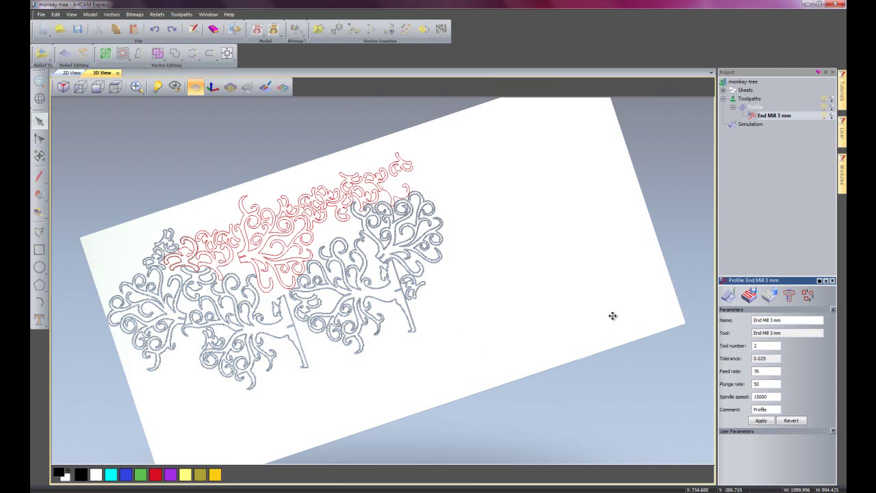
drag(616, 346, 603, 356)
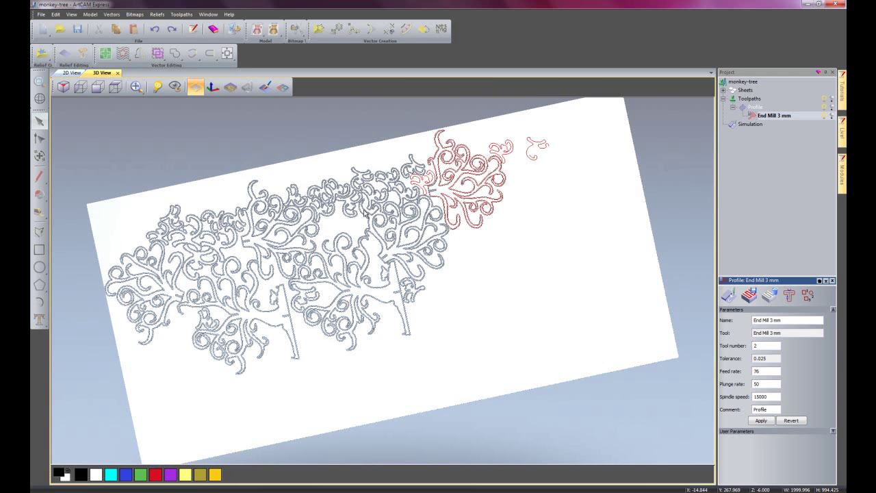
click(115, 86)
scroll(397, 298, up, 3)
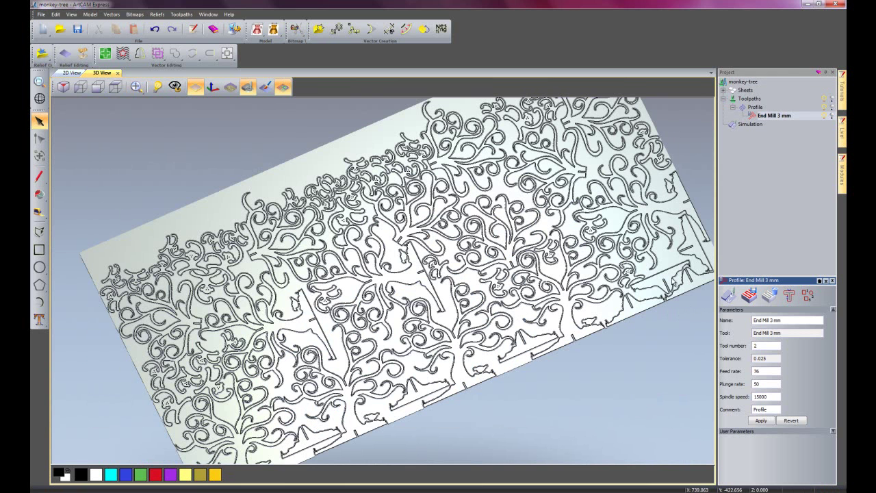
click(842, 174)
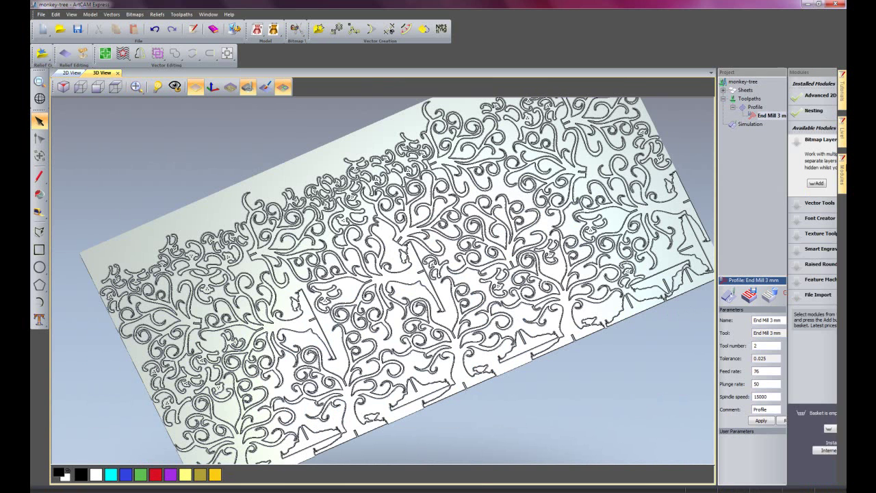